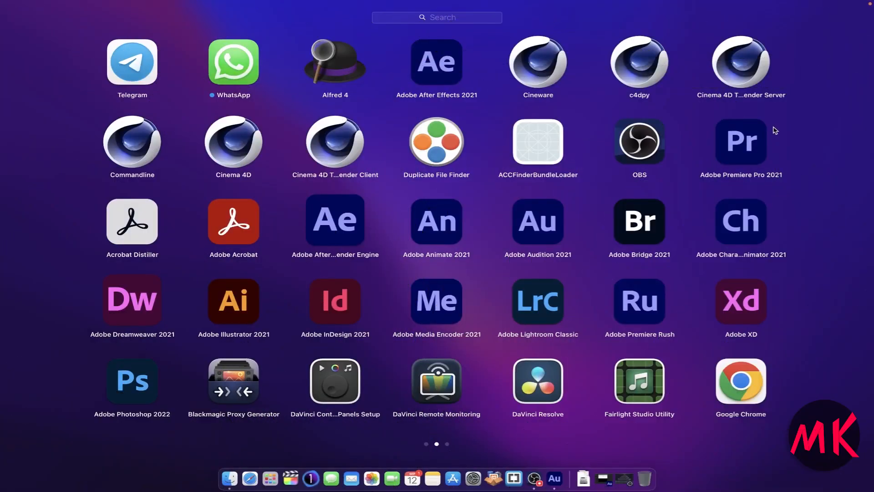
- Launch Adobe Premiere Pro 2021 and start a new project named Ders01
click(746, 144)
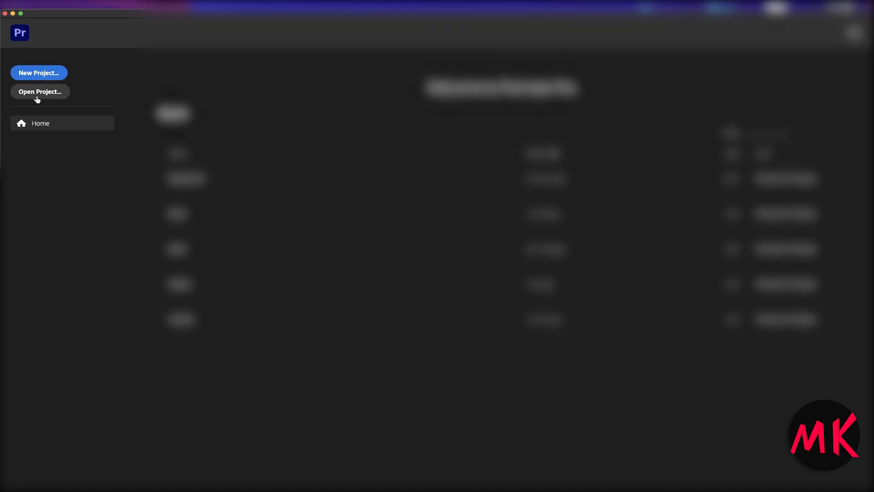
click(43, 73)
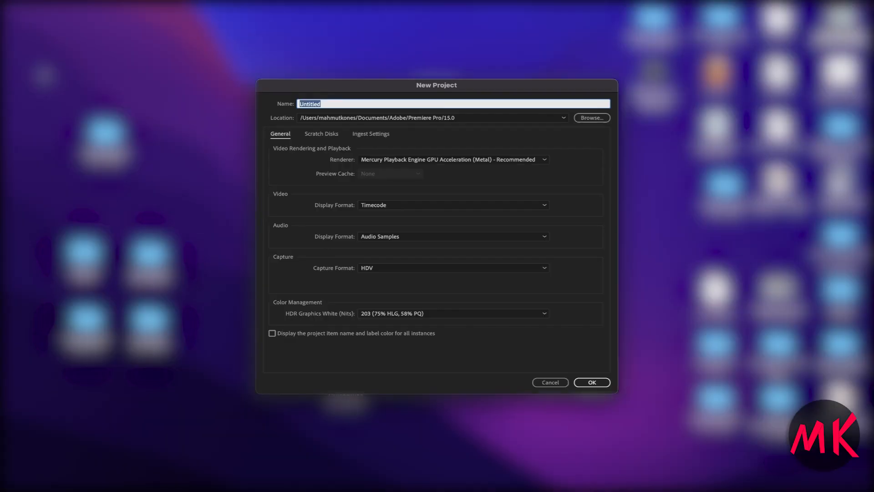
click(350, 103)
drag(351, 104, 284, 102)
text(Ders01)
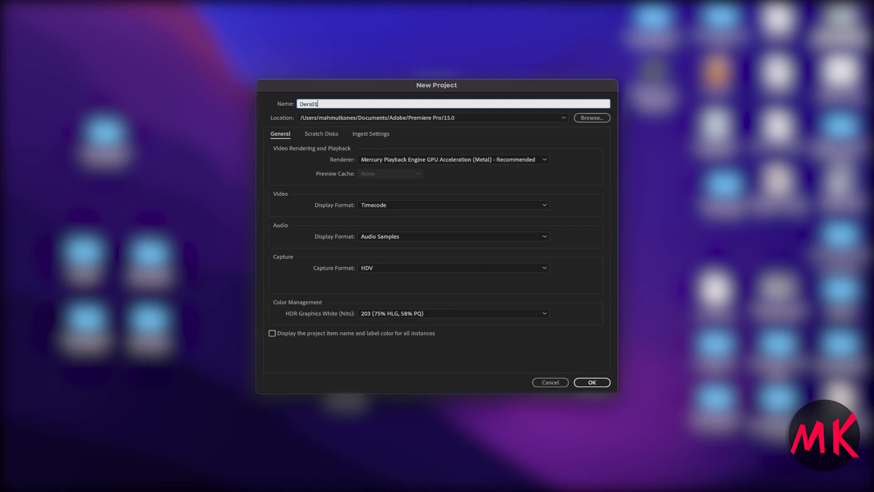
- Save the project in a new Desktop folder named Ders01 and create it with the default settings
click(597, 120)
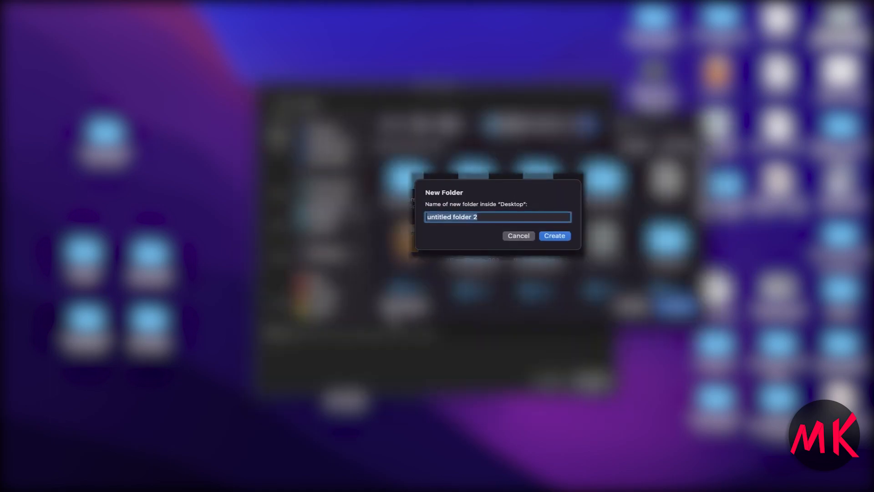
text(Ders01)
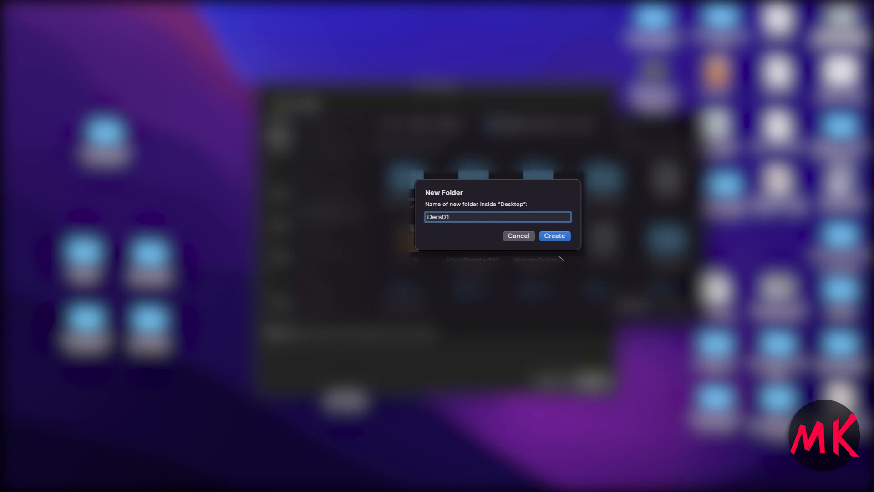
click(548, 237)
click(673, 303)
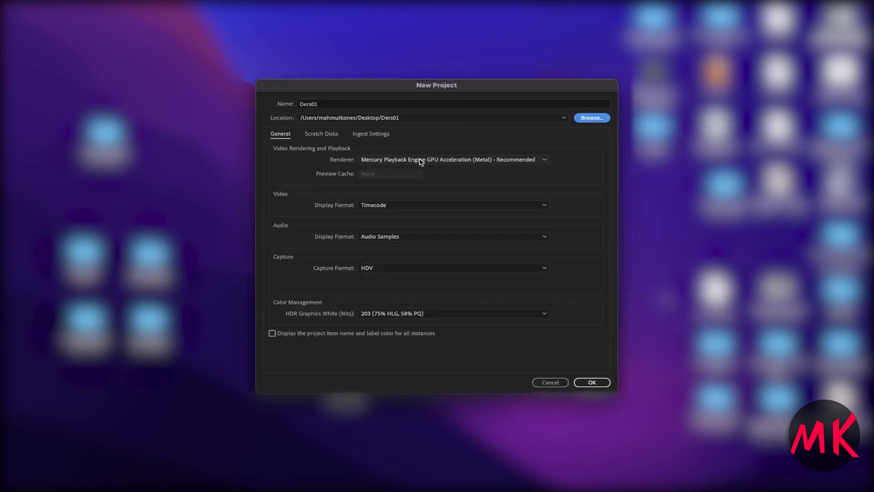
click(592, 384)
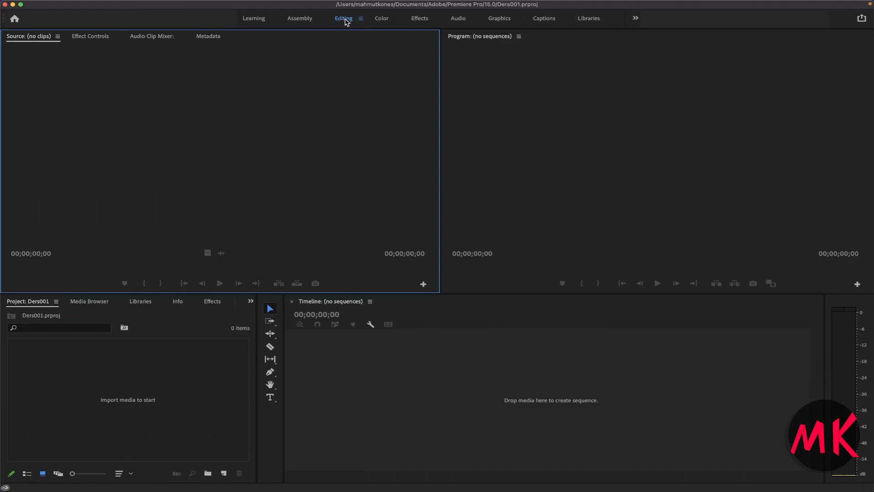
- Look through the Color, Effects, Audio, Graphics, Captions, Assembly and Learning workspaces, ending on the Editing workspace
click(381, 19)
click(419, 19)
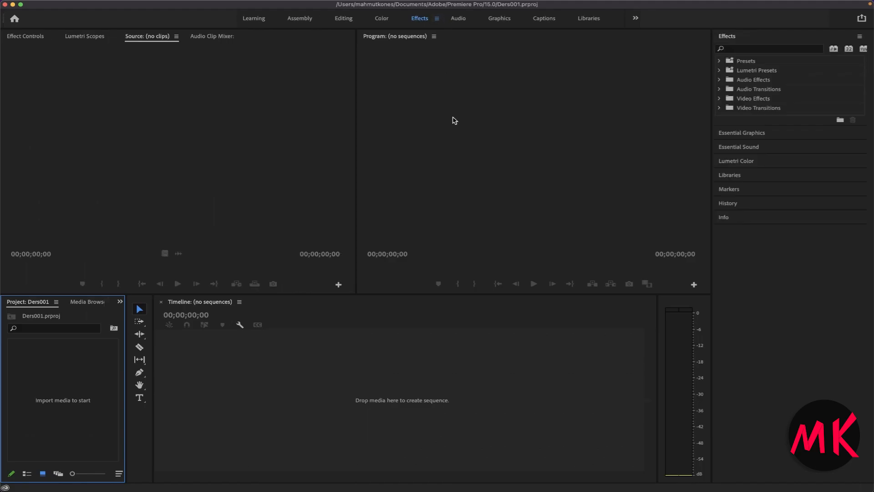
click(459, 19)
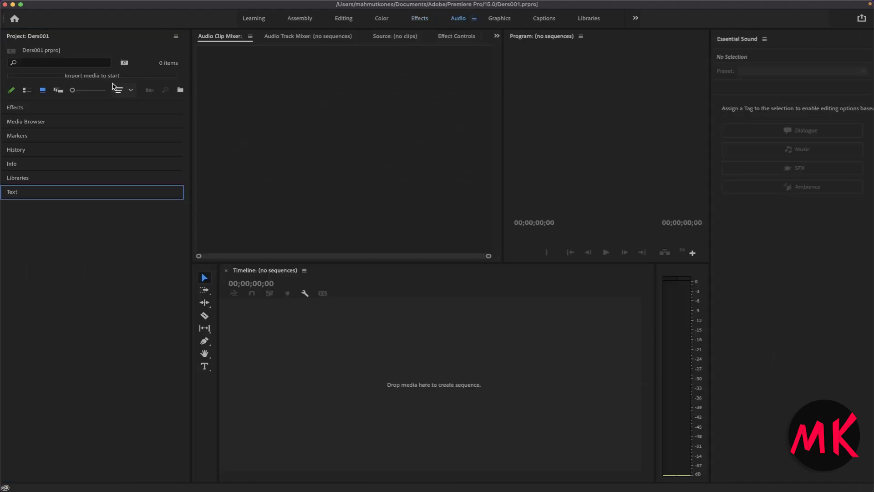
click(504, 19)
click(542, 20)
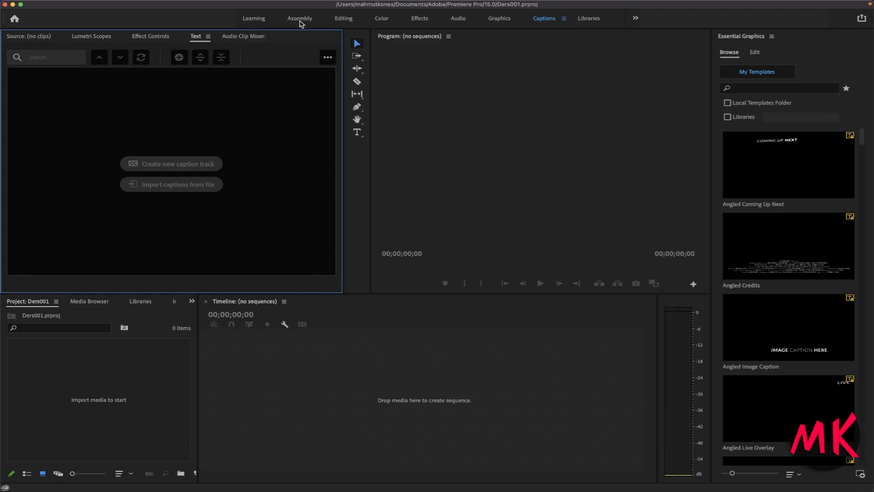
click(302, 20)
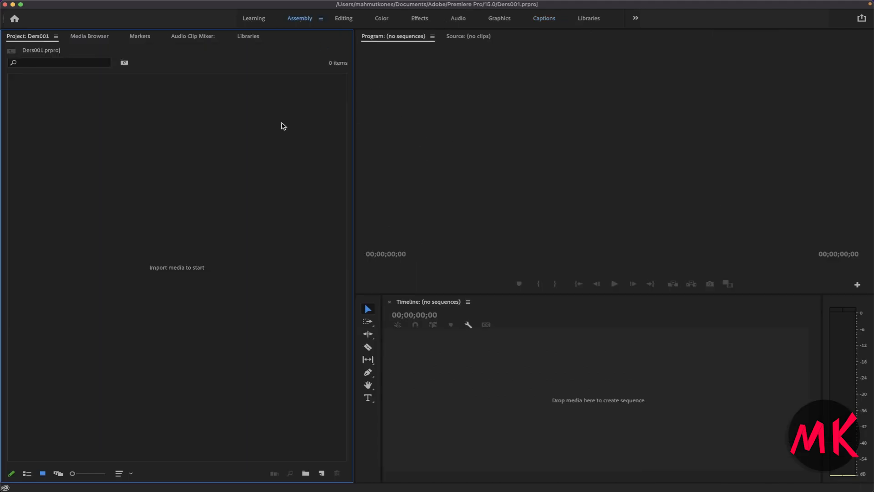
click(246, 20)
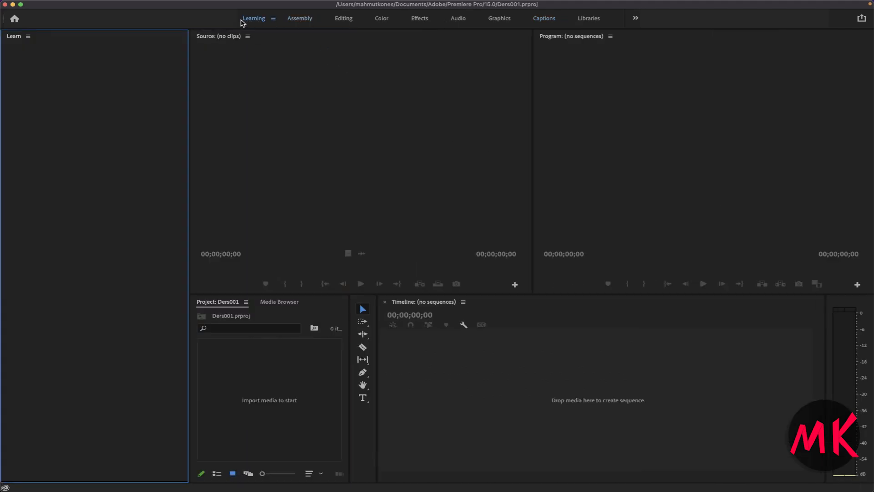
click(346, 20)
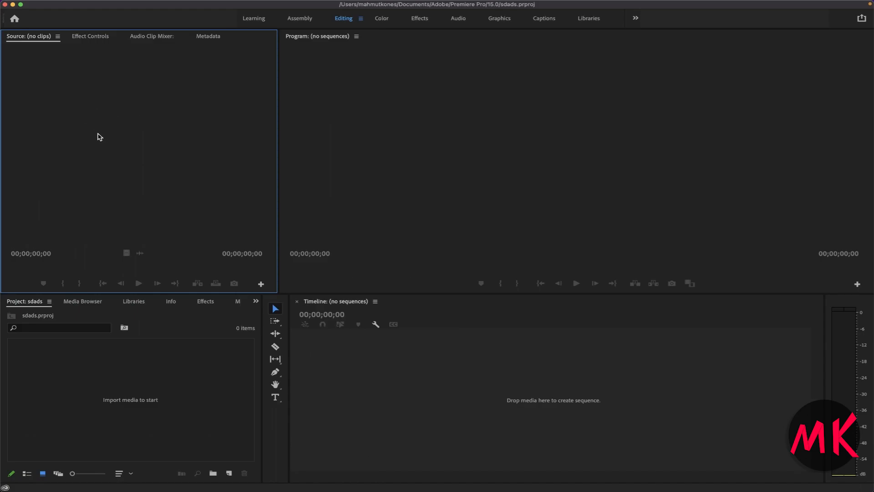
- Examine the Effect Controls, Audio Clip Mixer and Metadata views, ending on the empty Program monitor
click(87, 38)
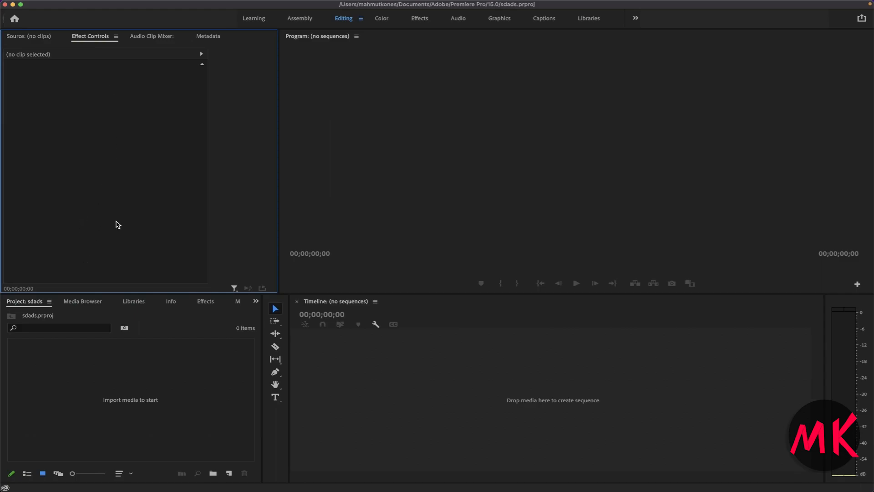
click(157, 37)
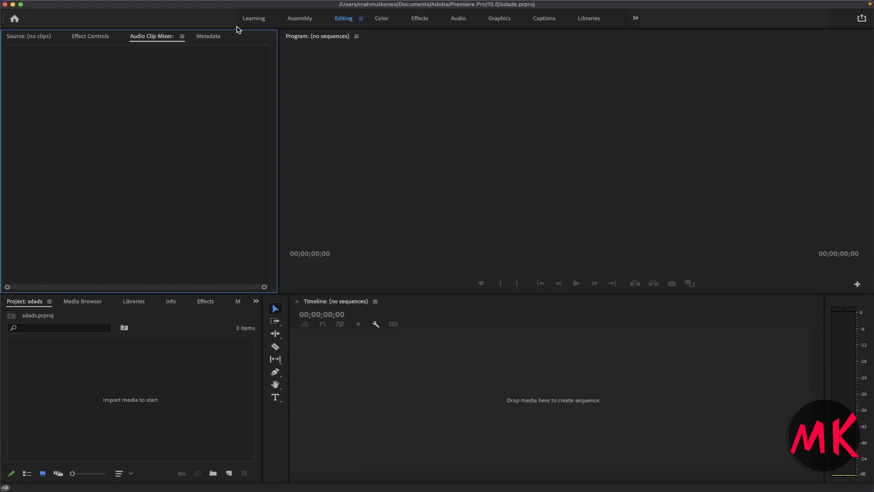
click(209, 36)
scroll(78, 96, down, 5)
scroll(84, 168, down, 8)
scroll(86, 168, up, 10)
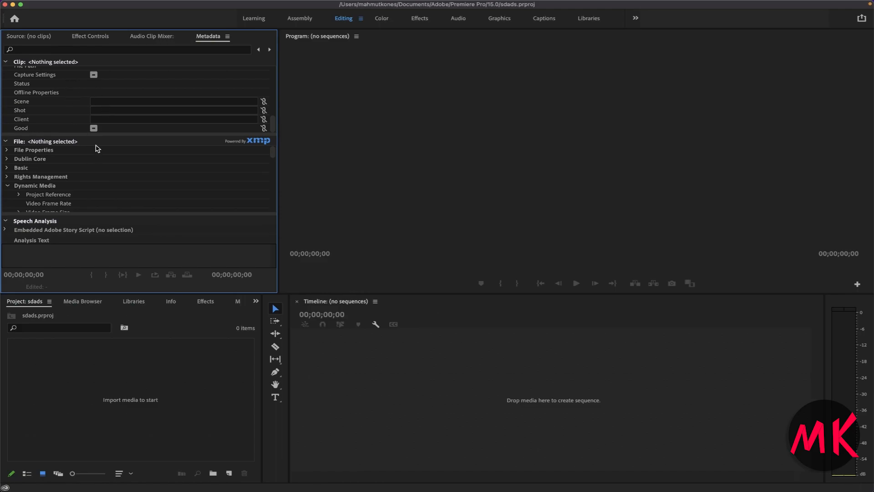
click(292, 45)
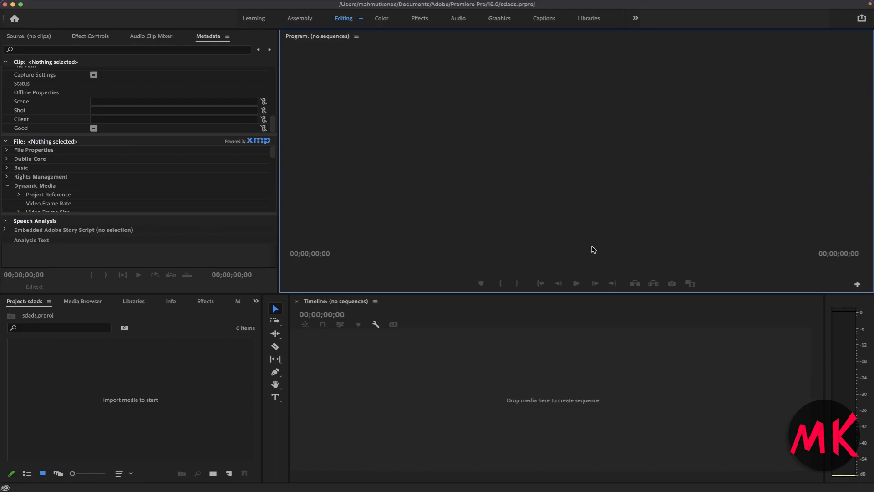
- Examine the views grouped with the Project bin and the commands available in its empty area, without choosing any
click(54, 381)
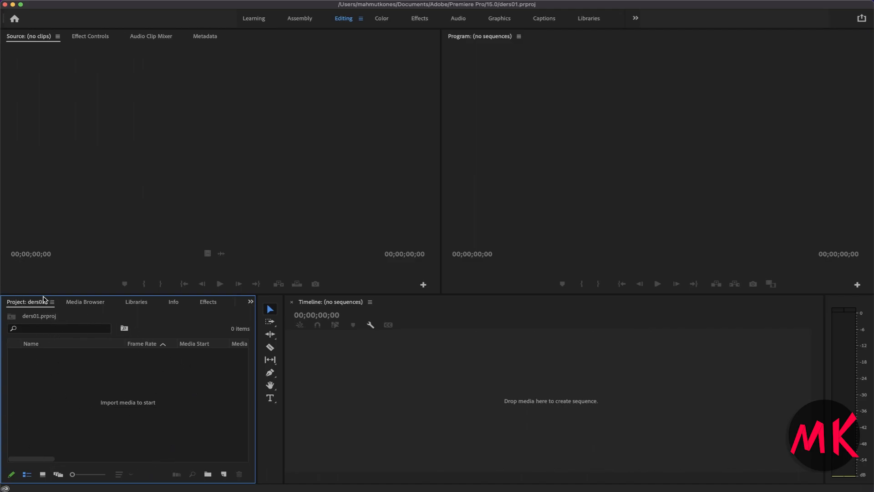
click(250, 302)
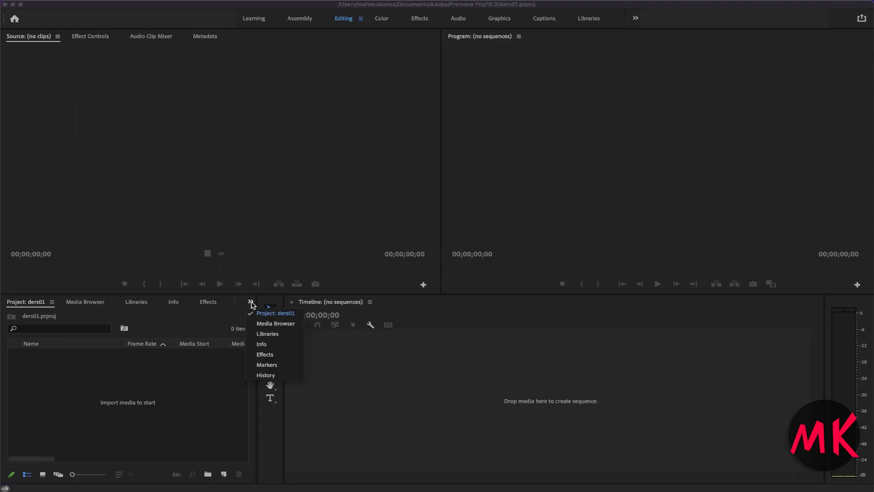
click(82, 418)
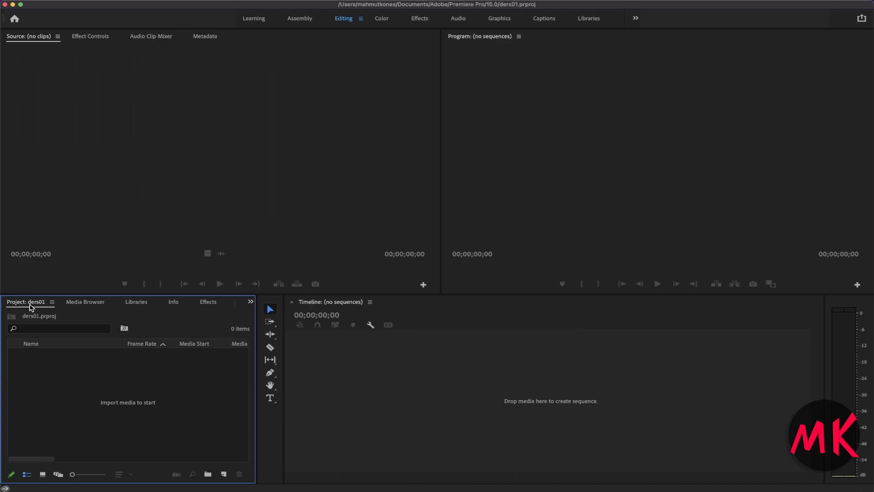
right_click(87, 396)
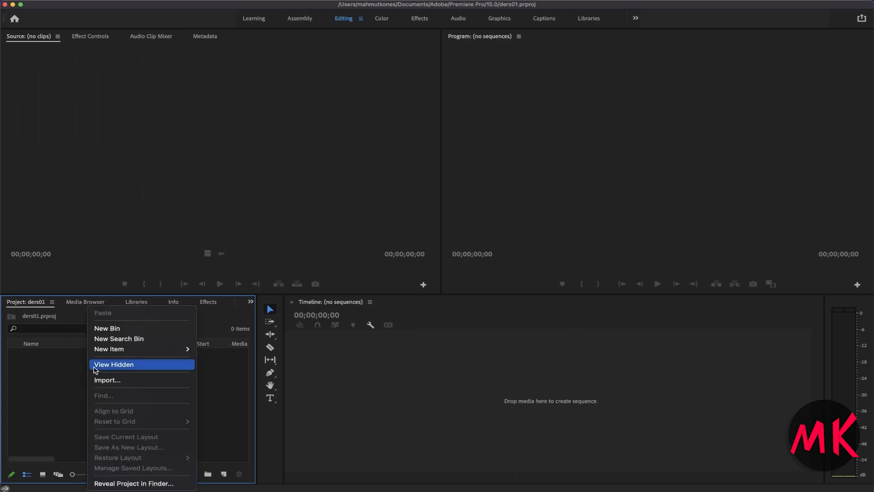
click(58, 423)
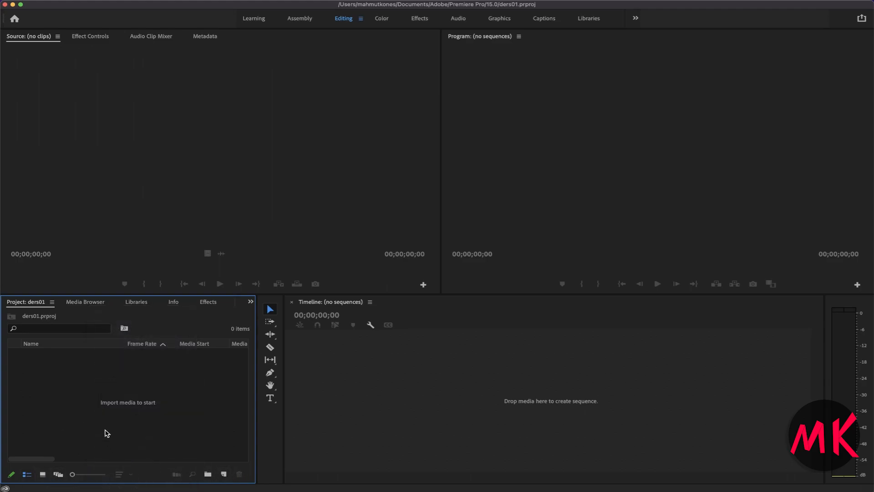
- Expand all preset, effect and transition categories in the Effects library to examine them, and return to the project's media list
click(205, 305)
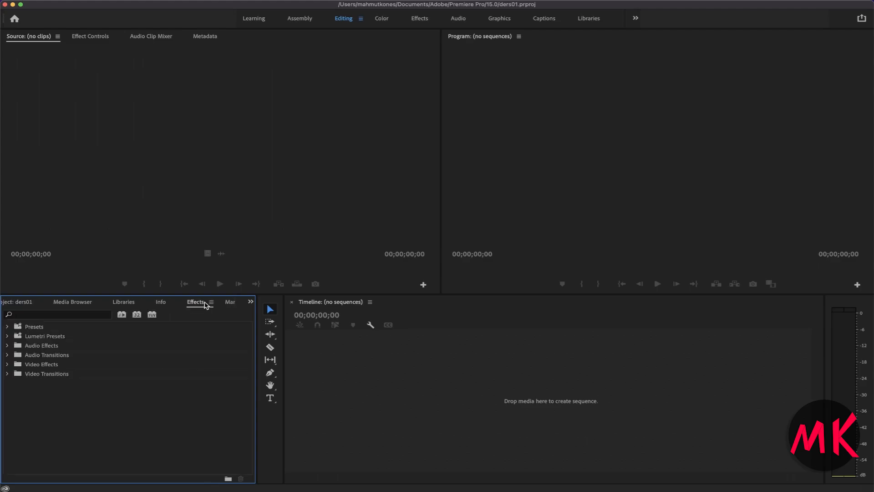
click(7, 373)
click(7, 364)
click(7, 355)
click(7, 345)
click(7, 335)
click(7, 326)
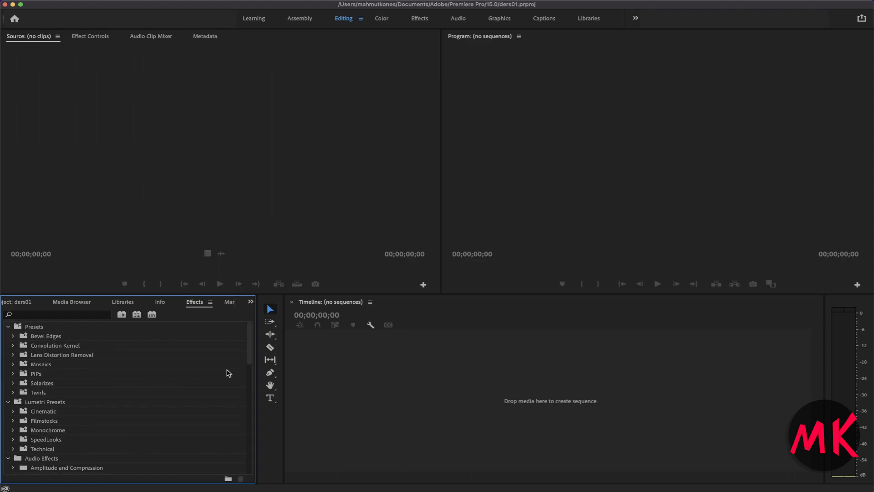
click(250, 302)
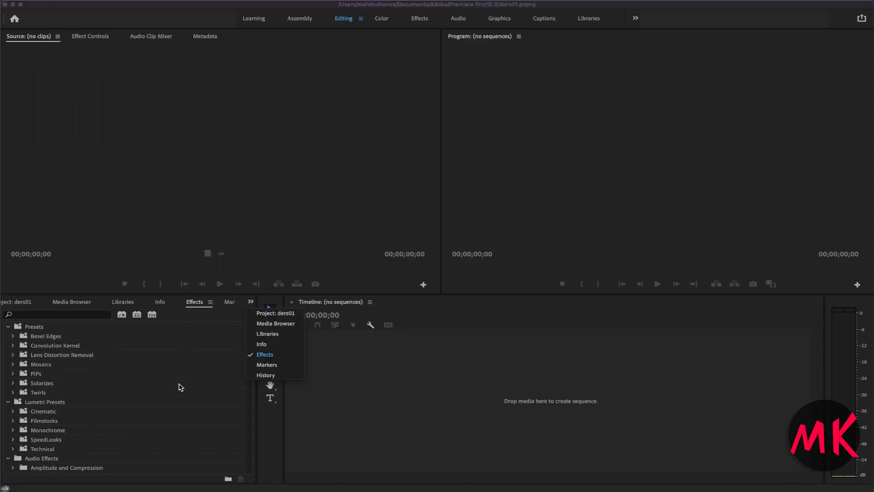
click(19, 304)
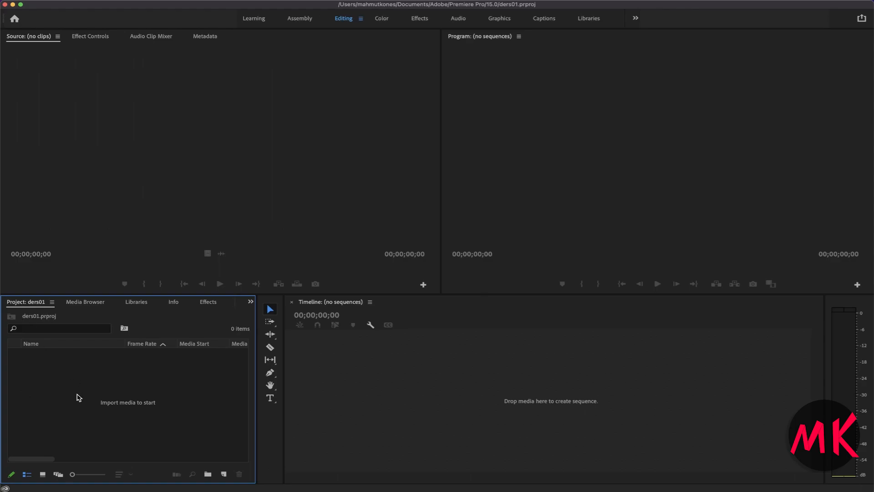